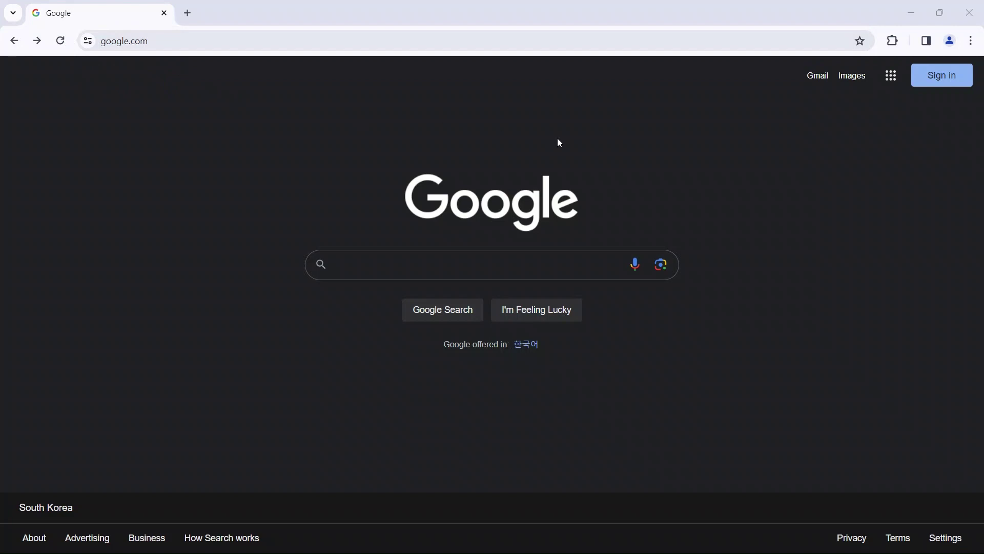
Start signing in, then bring up the Create account options
click(951, 77)
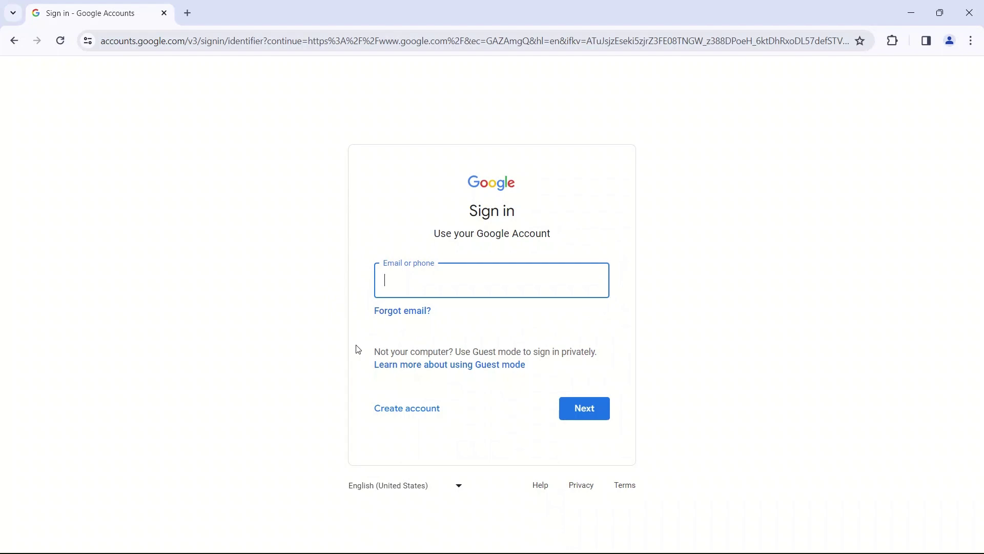
click(399, 415)
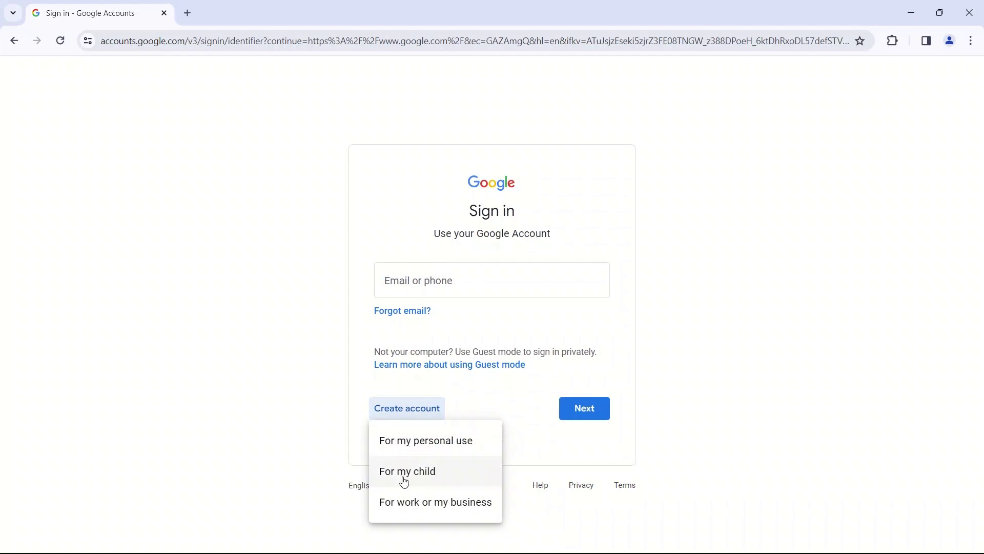
Choose a personal account, enter the first name, and set gender to Female
click(416, 449)
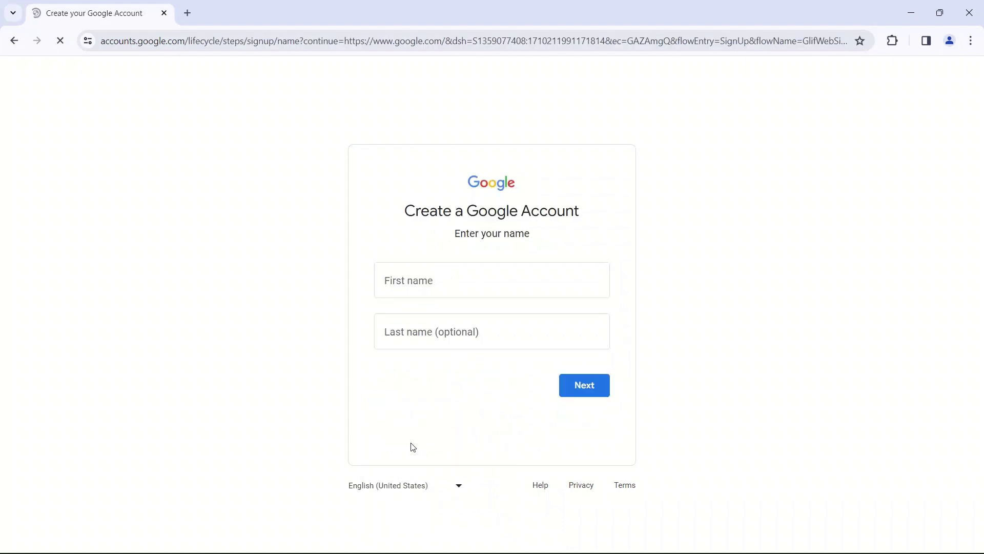
text(Britnie)
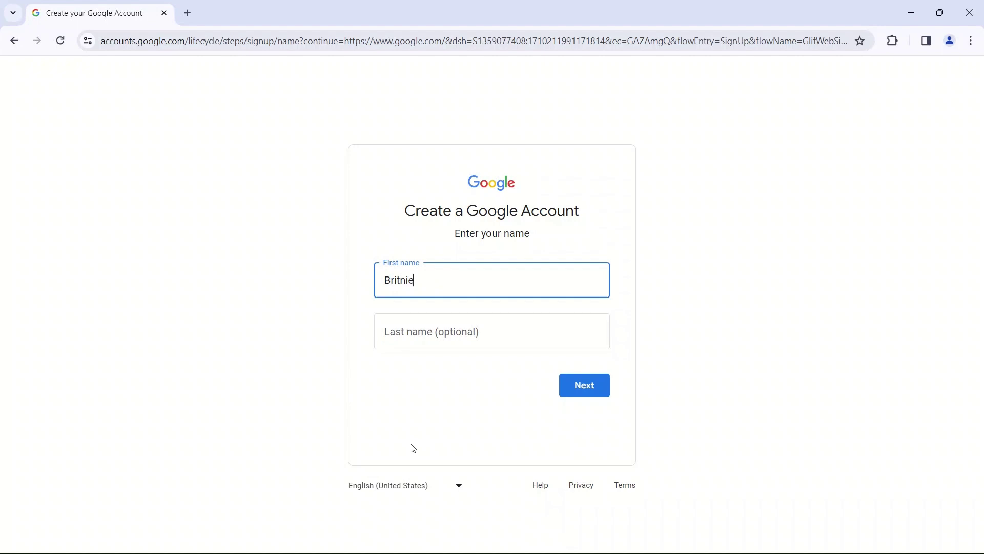
click(572, 392)
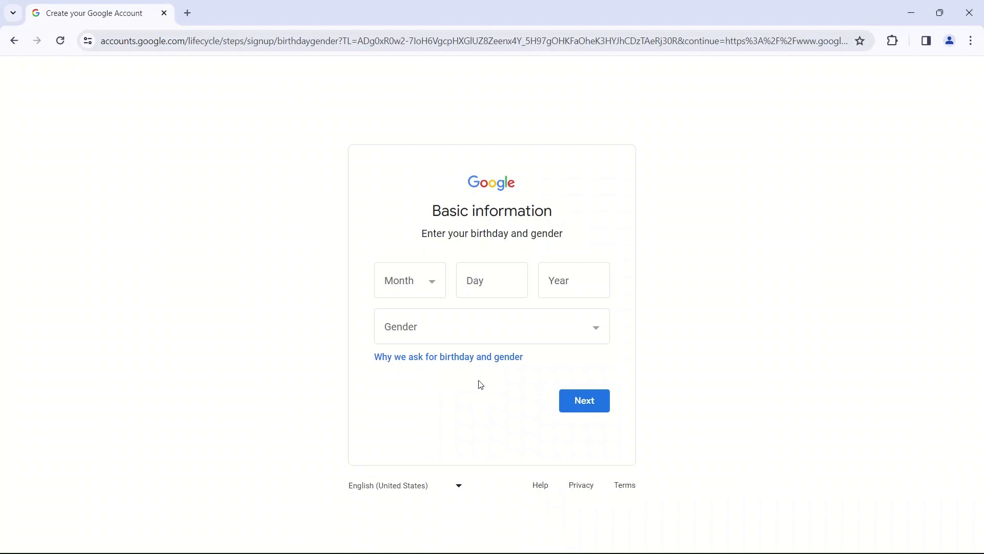
click(446, 332)
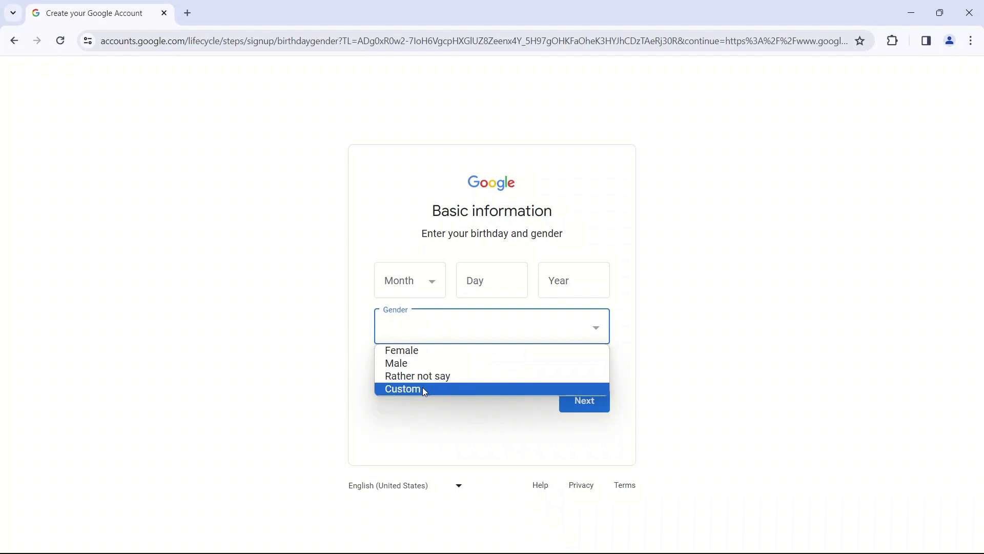
click(420, 351)
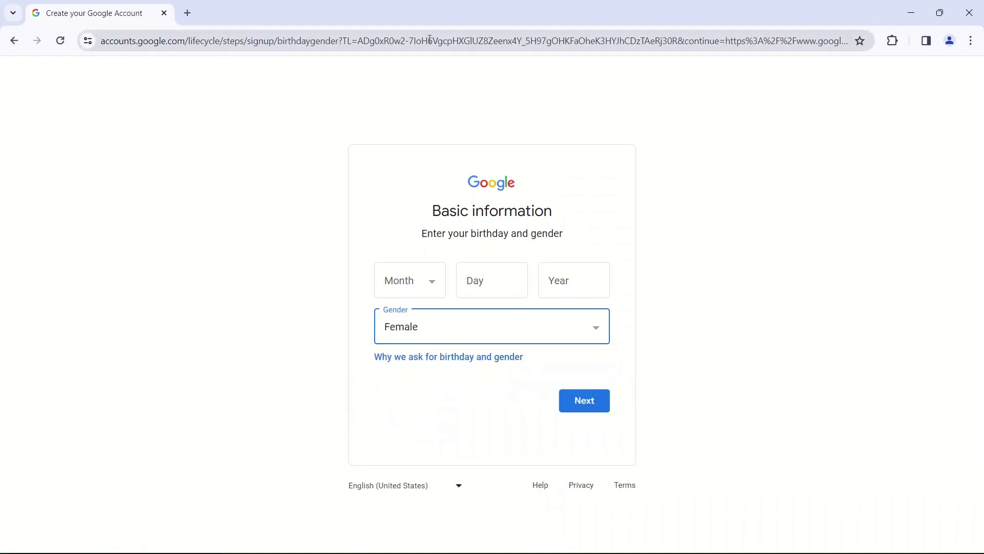
key(Return)
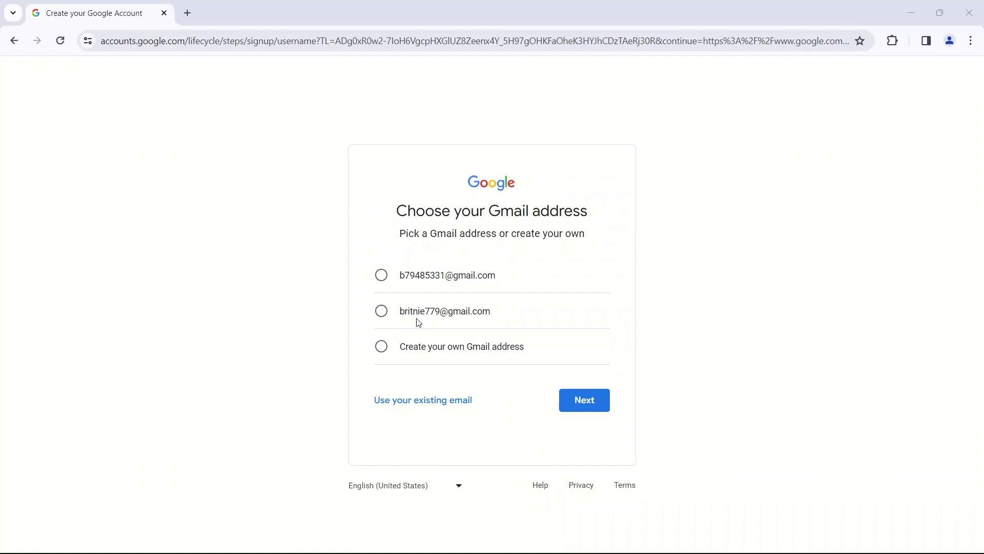
Choose to create your own Gmail address, type a first username attempt, then clear it
click(382, 350)
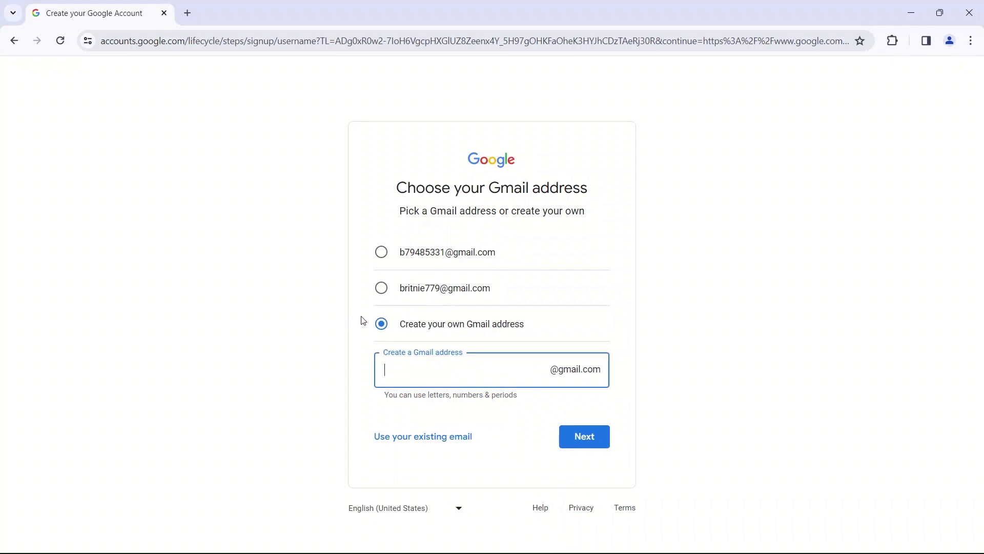
key(ctrl+a)
key(BackSpace)
click(369, 106)
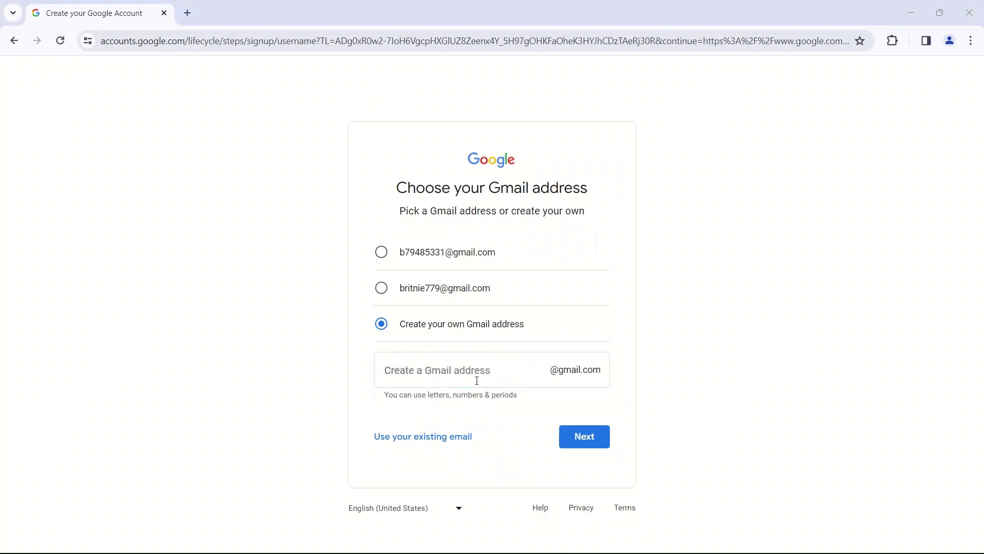
Re-enter the custom Gmail username, correcting the mistyped characters along the way
click(469, 364)
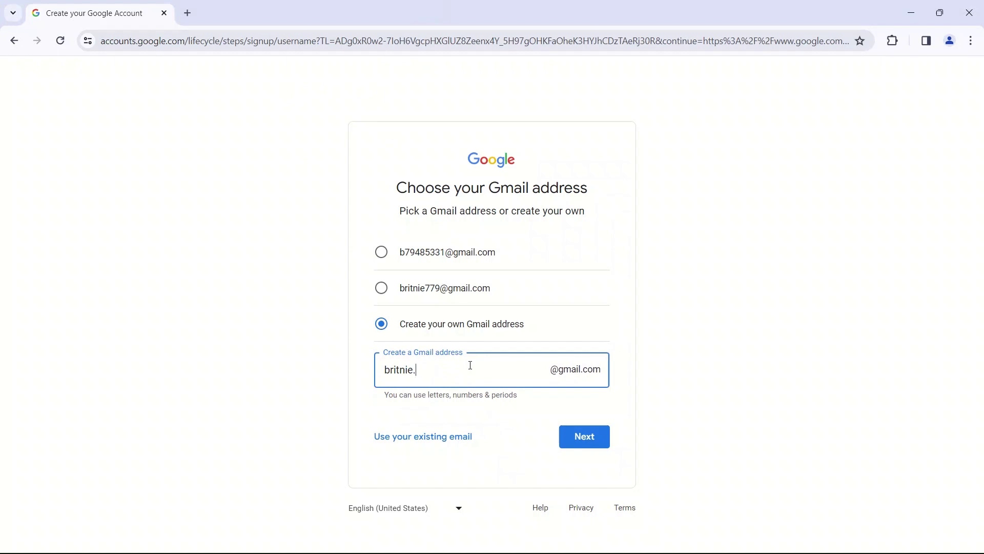
key(BackSpace)
key(BackSpace)
key(BackSpace)
key(BackSpace)
key(BackSpace)
key(BackSpace)
key(BackSpace)
key(BackSpace)
key(BackSpace)
Submit the Gmail address, then enter the new account password with Show password on
key(Return)
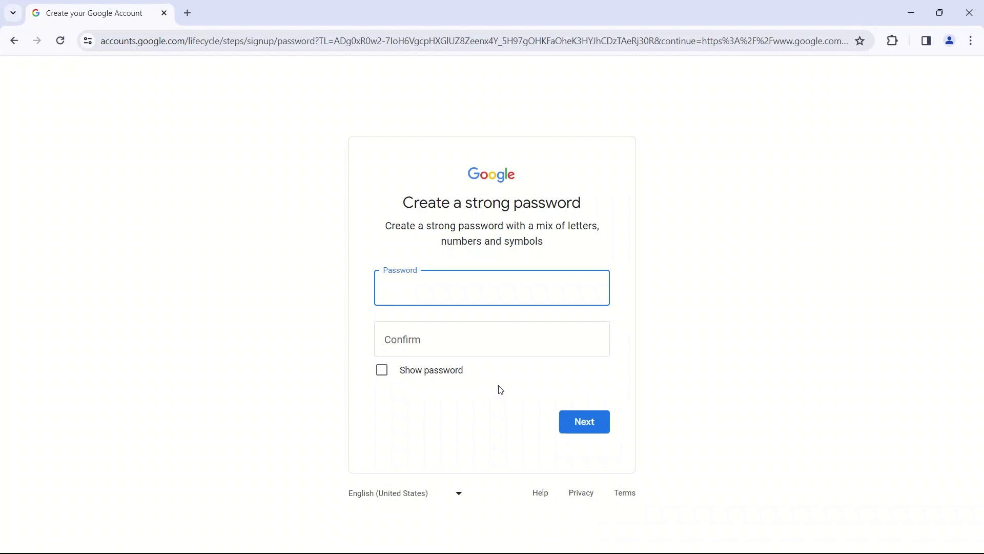
click(433, 24)
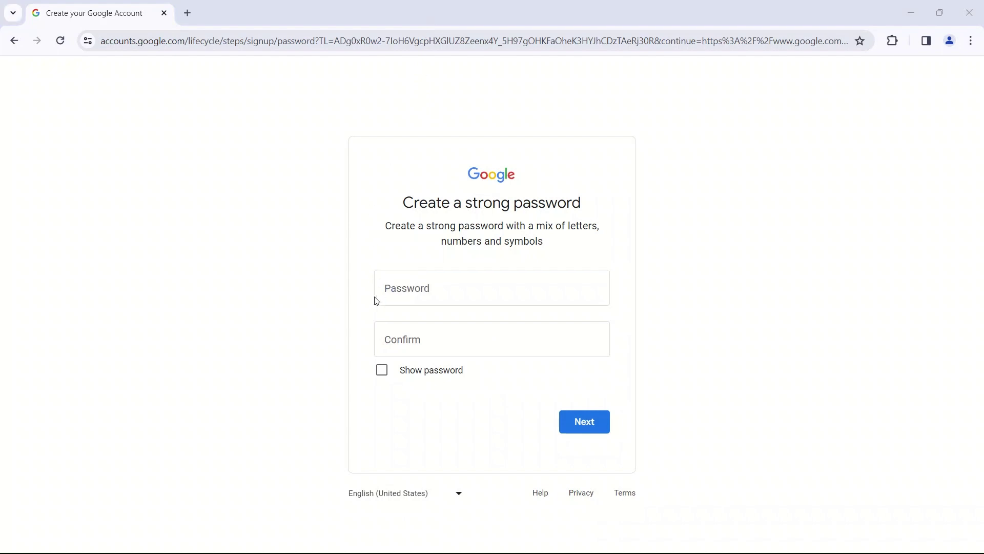
click(385, 374)
click(426, 285)
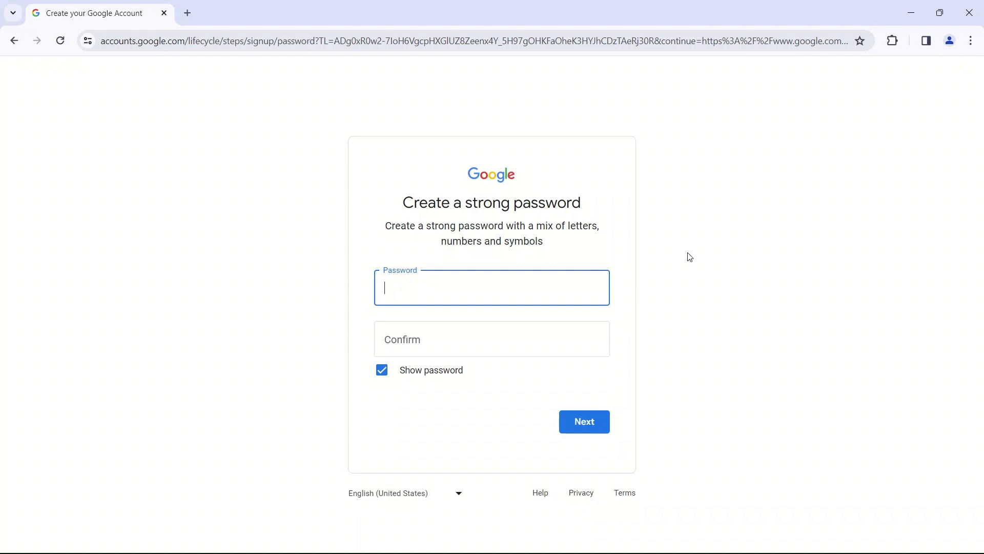
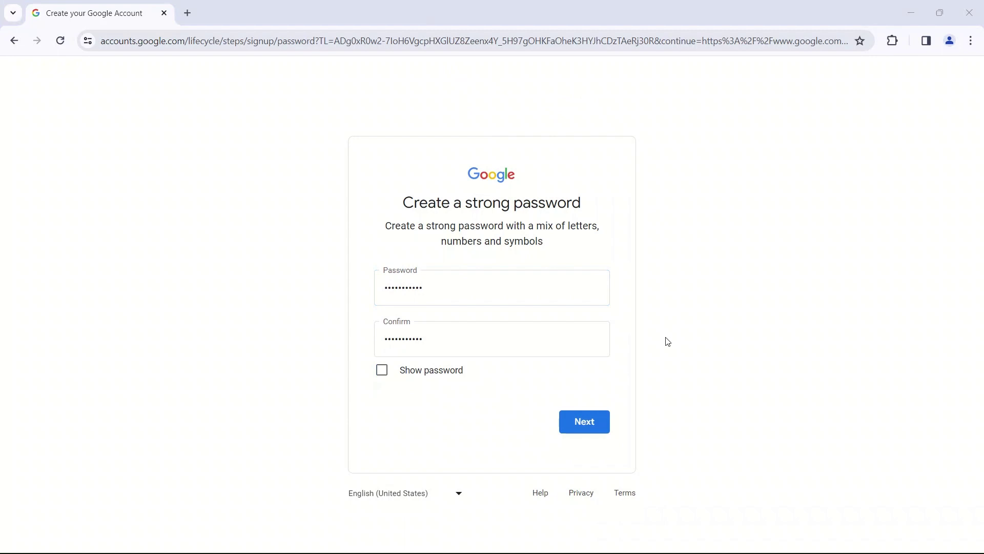
click(589, 425)
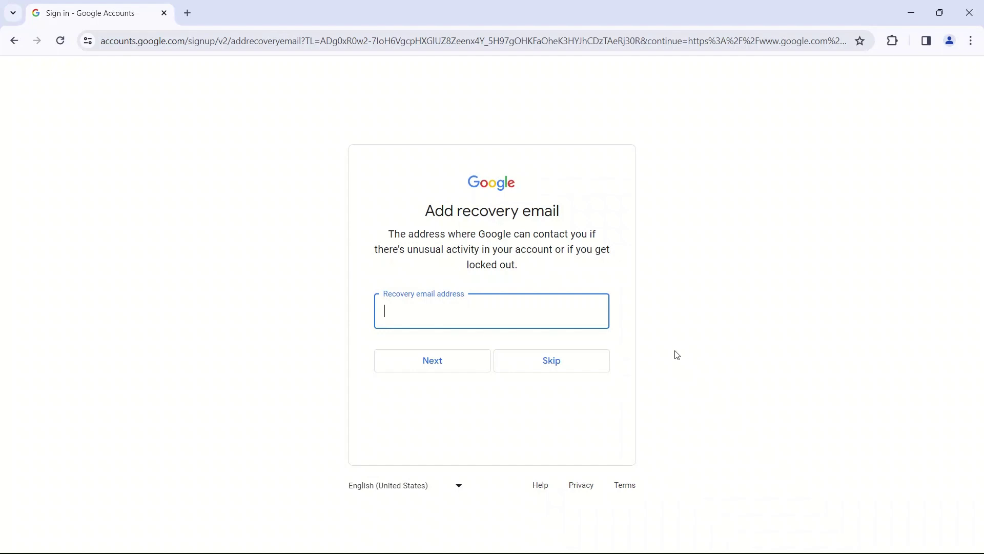
Skip the recovery email, agree to both terms, and create the account
click(565, 370)
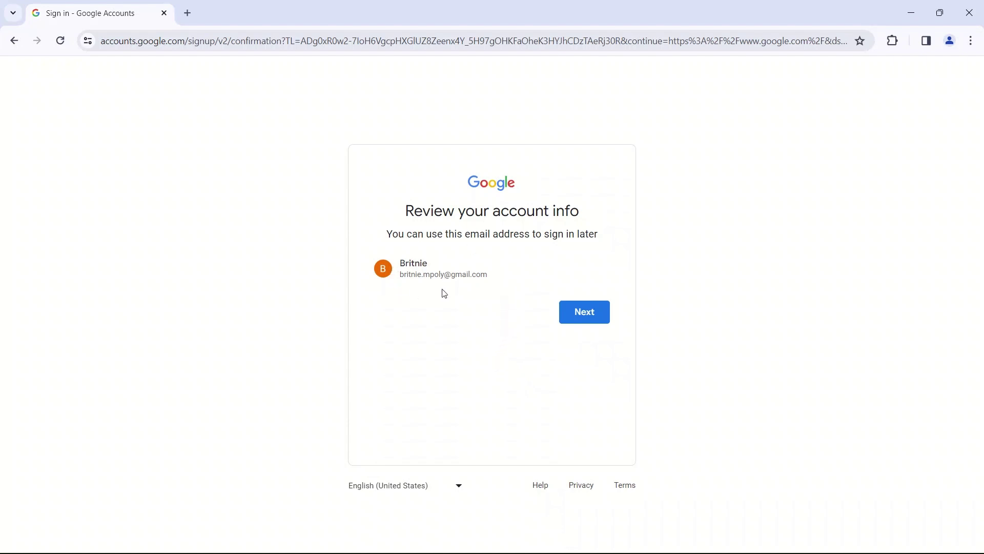
click(583, 312)
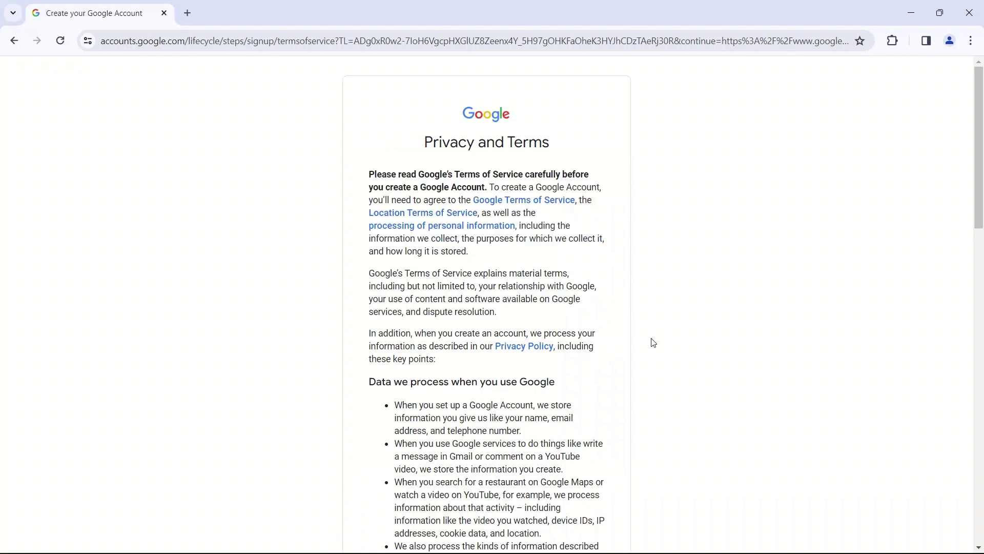
scroll(654, 343, down, 10)
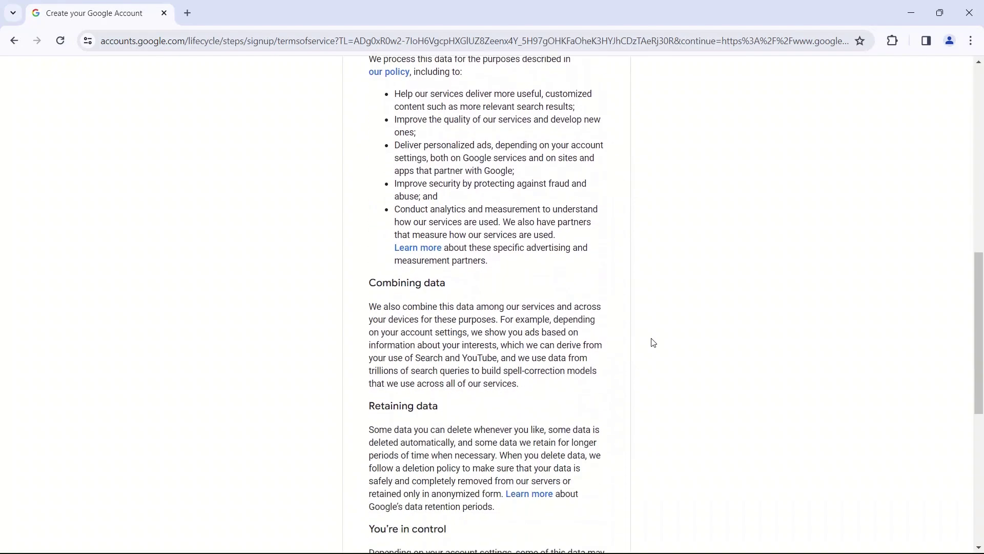
scroll(653, 343, down, 7)
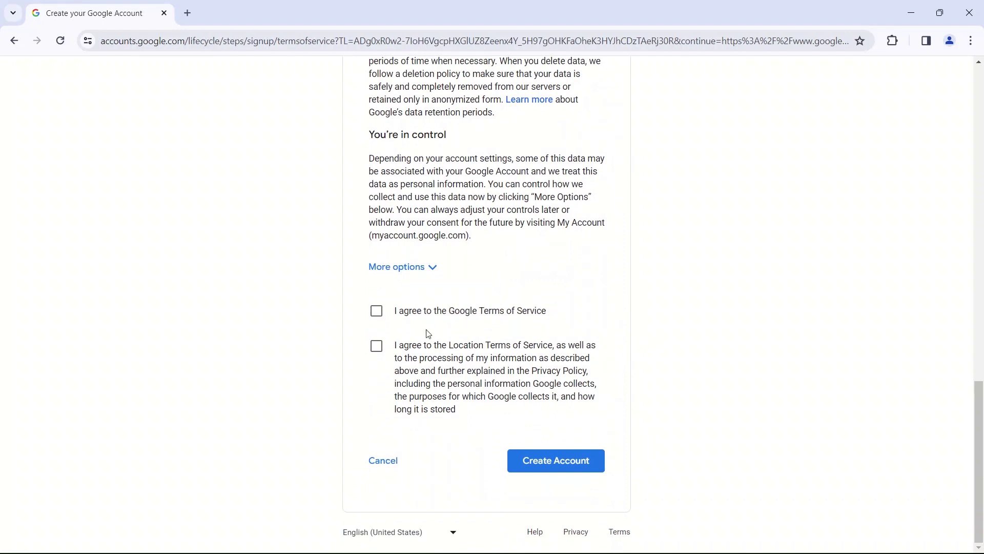
click(377, 313)
click(376, 346)
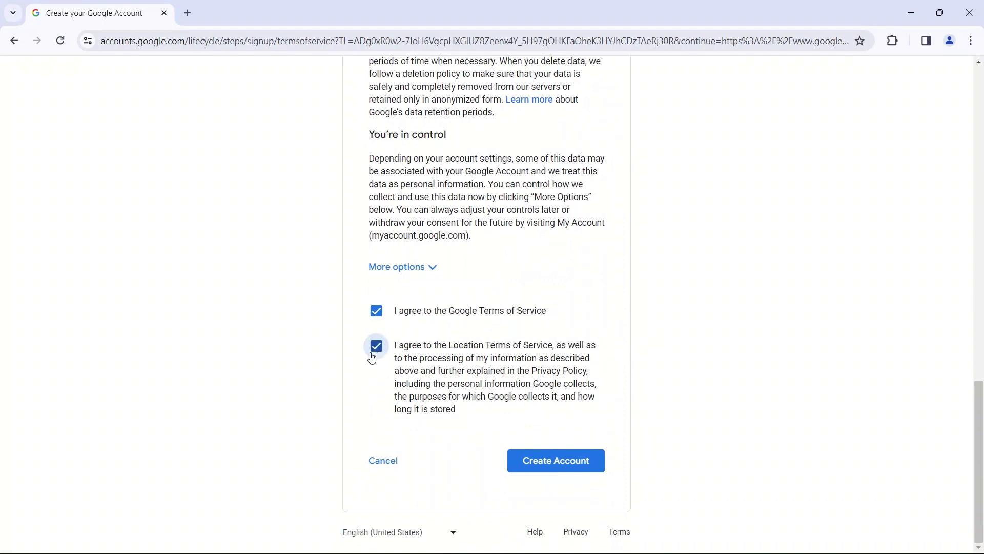
click(550, 464)
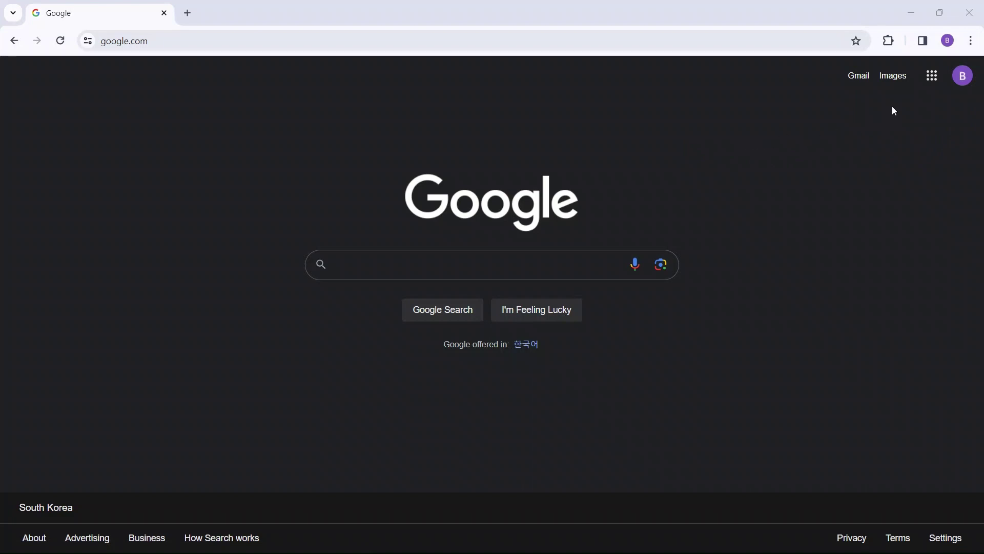
click(859, 77)
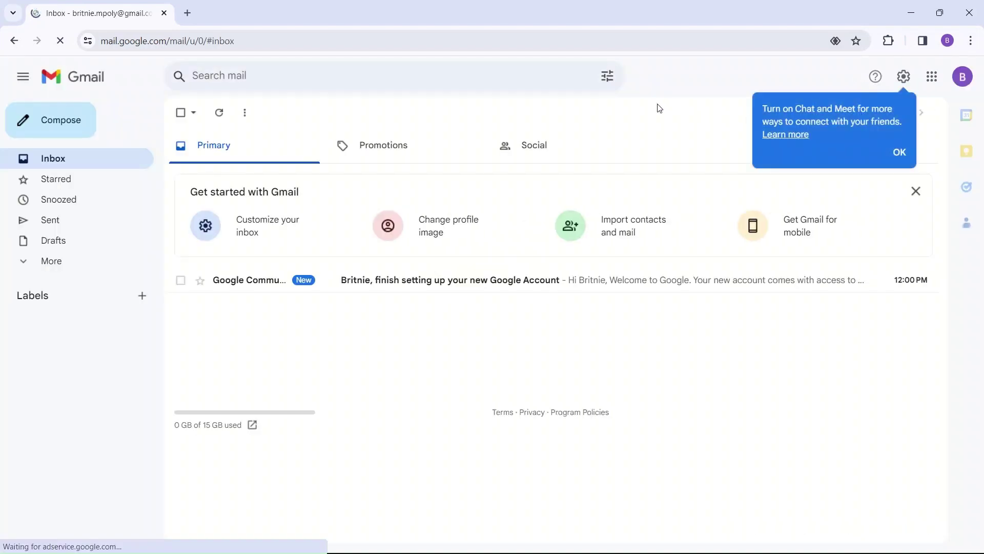
click(899, 152)
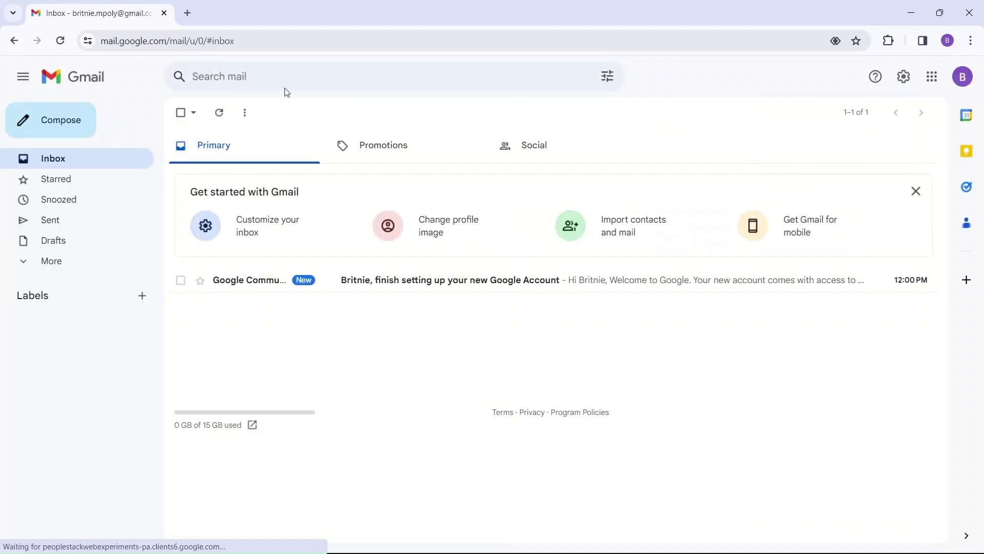
click(14, 41)
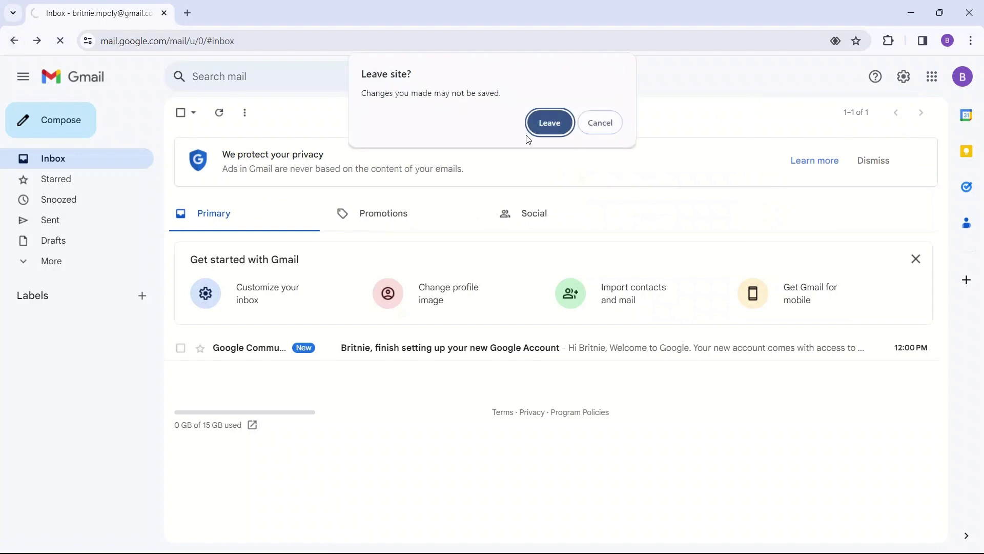
click(548, 129)
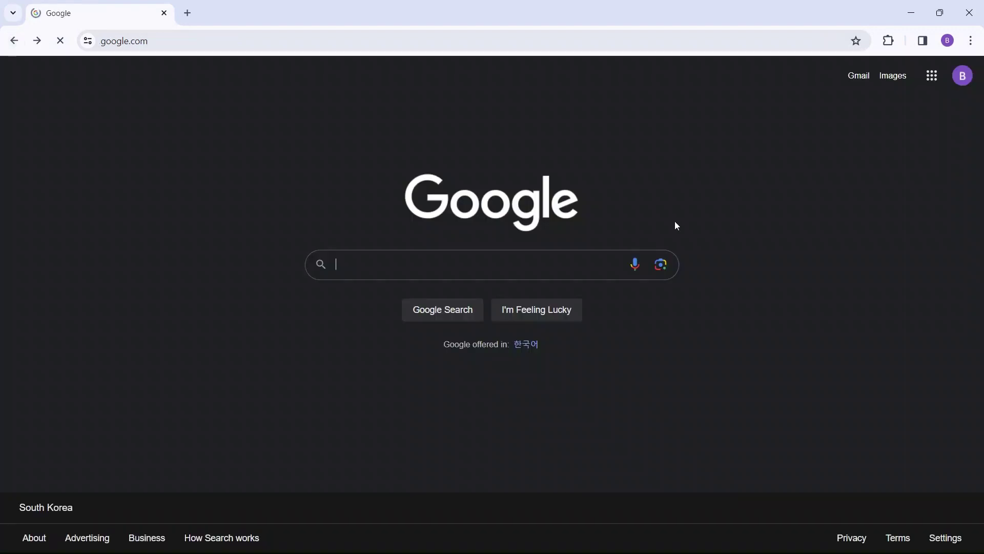
Launch Google Drive from the Google apps grid
click(932, 79)
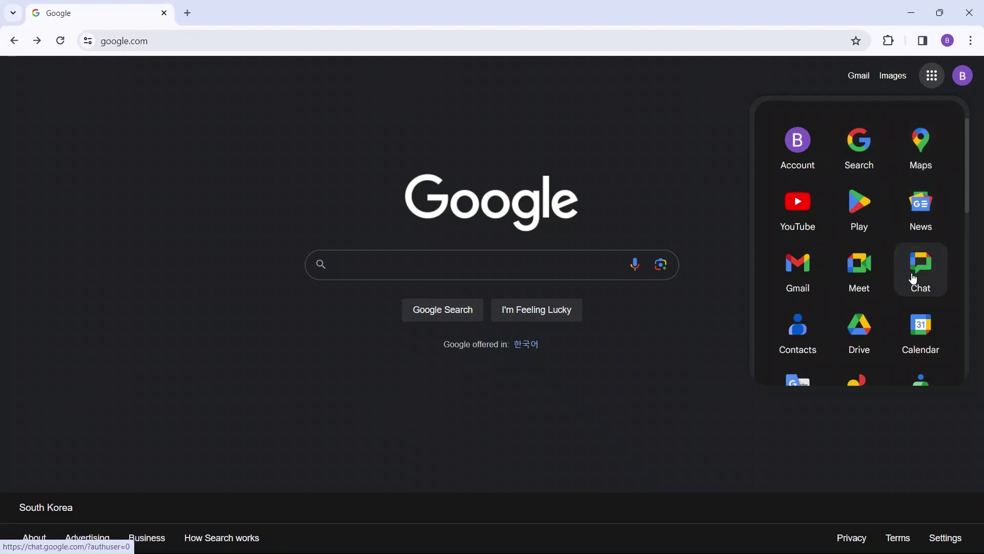
scroll(870, 285, down, 1)
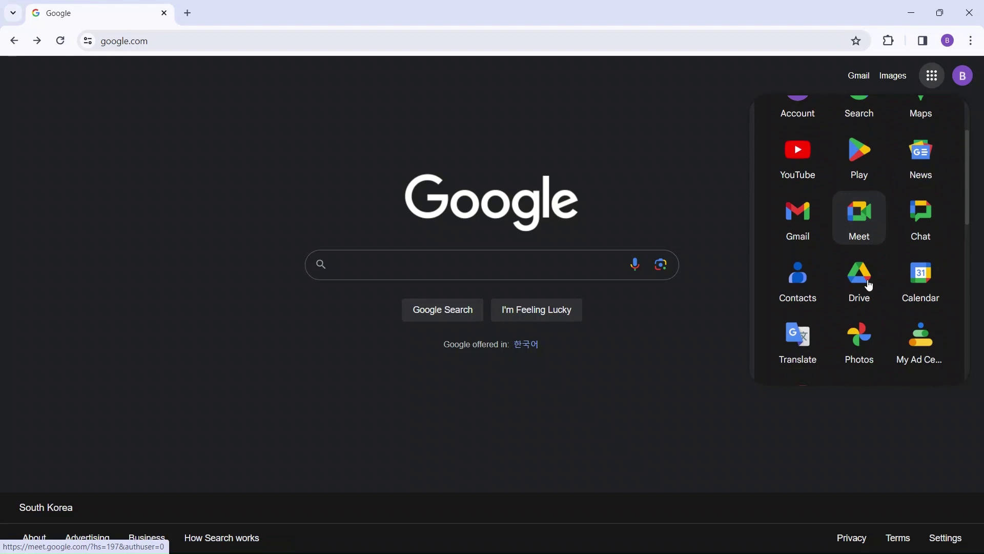
scroll(870, 285, down, 3)
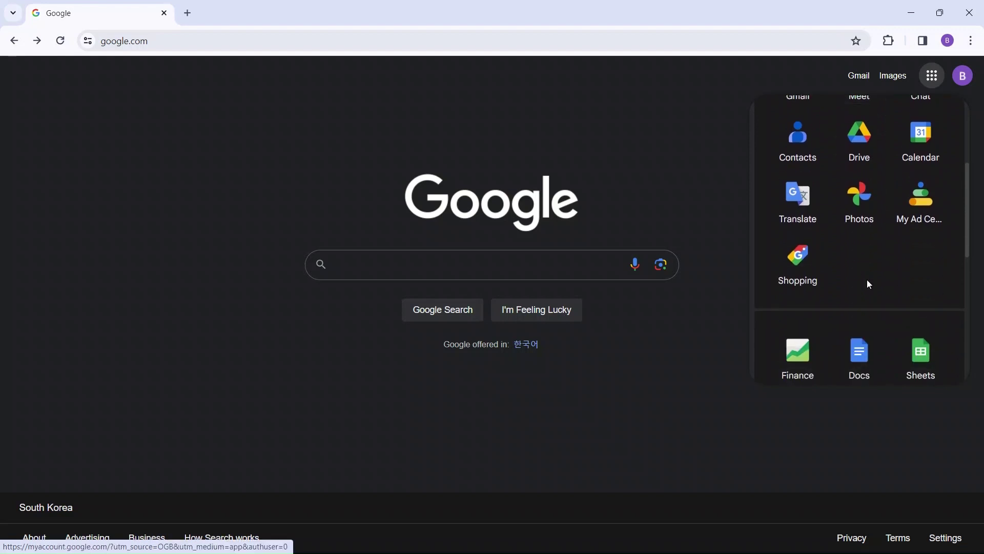
click(861, 151)
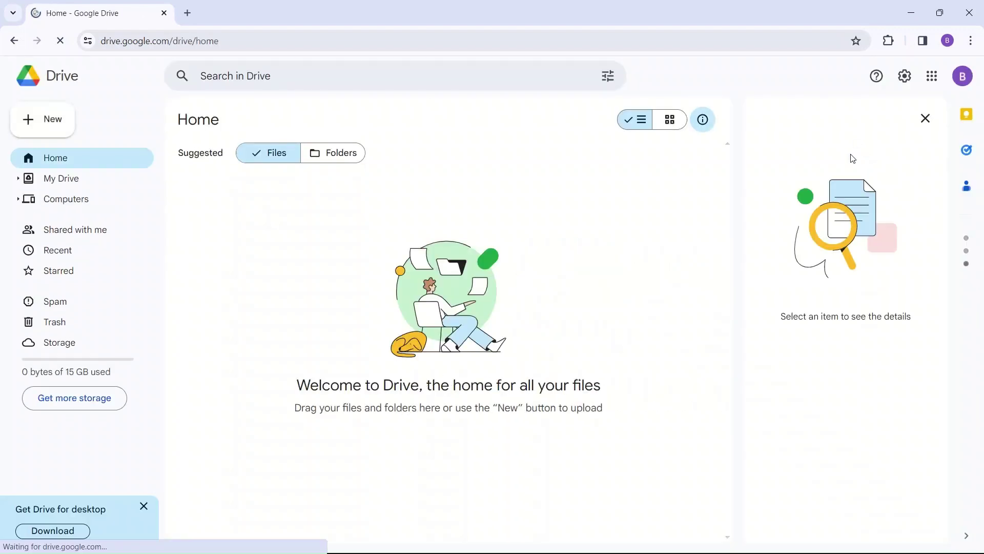
Close the Details panel and the 'Move a file' tips dialog
click(925, 119)
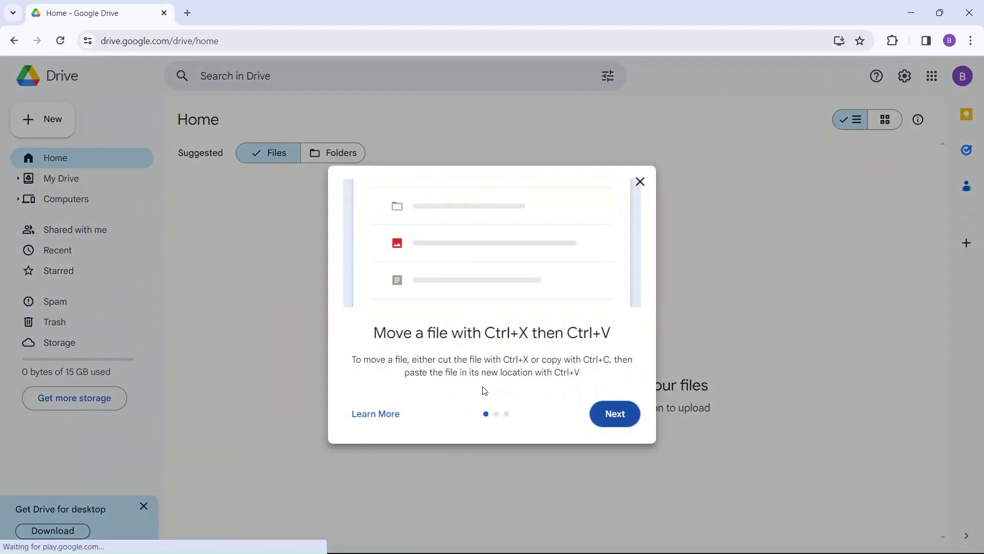
click(640, 183)
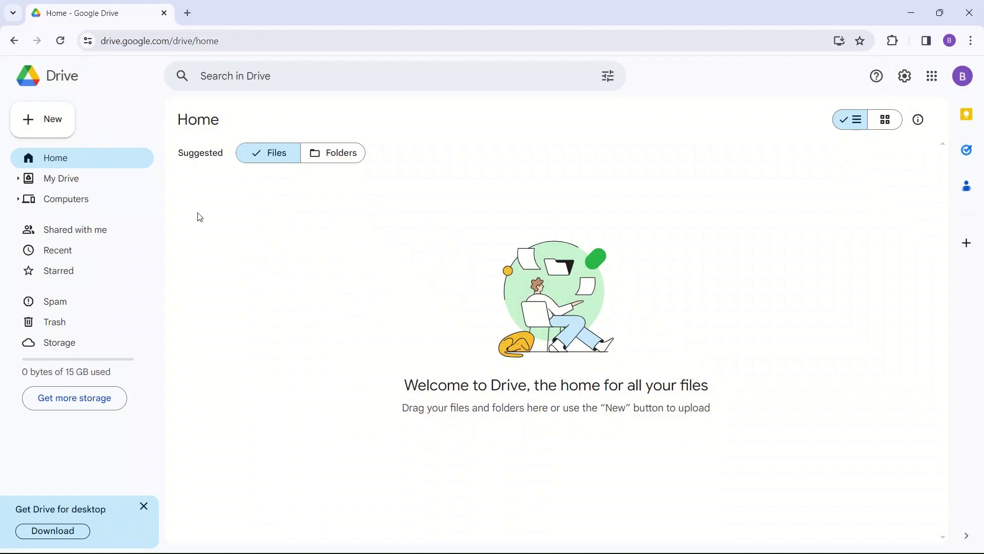
Create a new folder named '5HO1_1 LCom' from the New menu
click(54, 124)
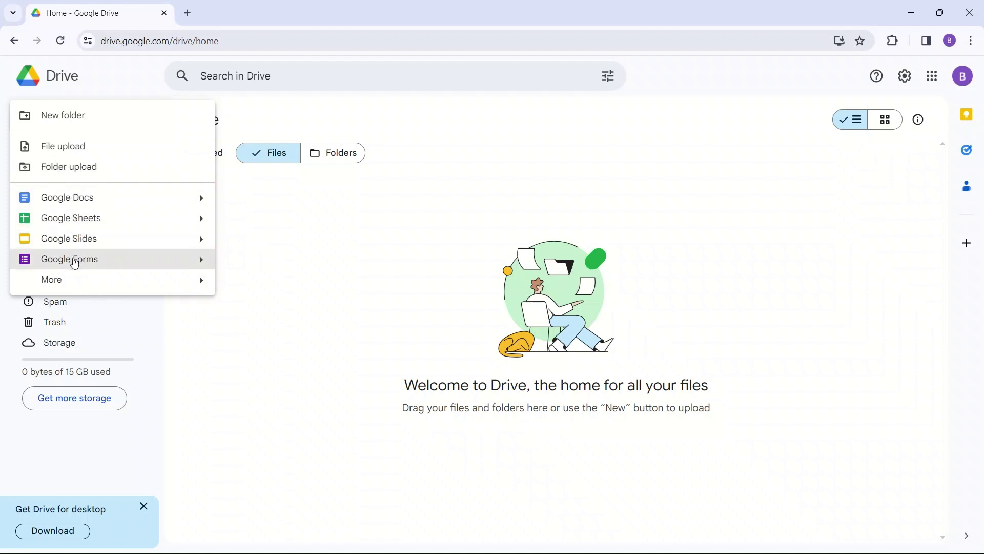
mouse_move(74, 285)
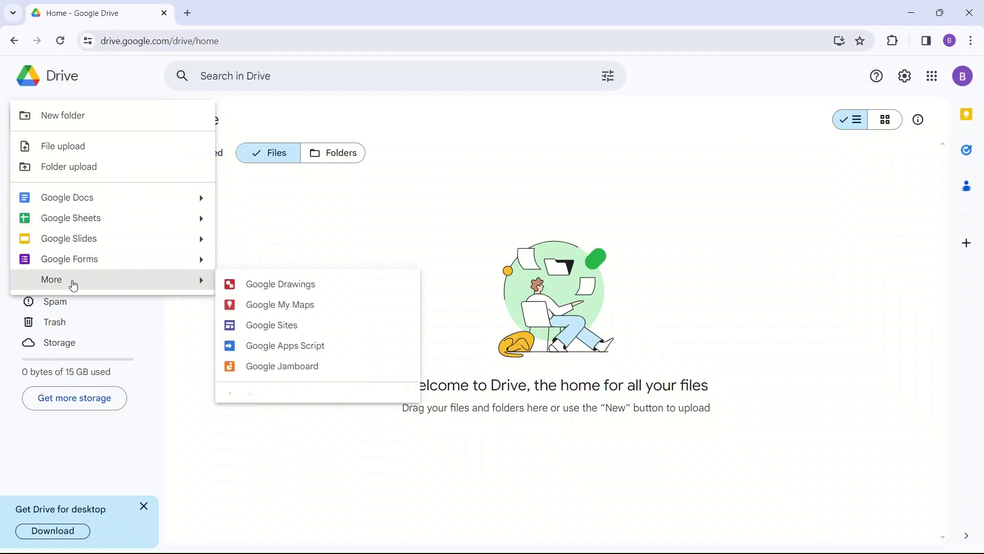
click(81, 123)
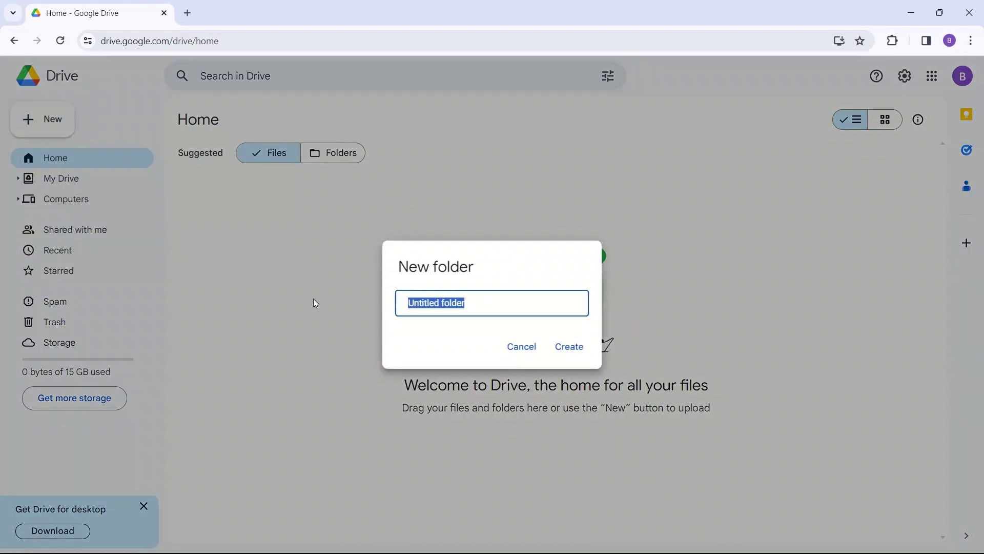
text(5H01)
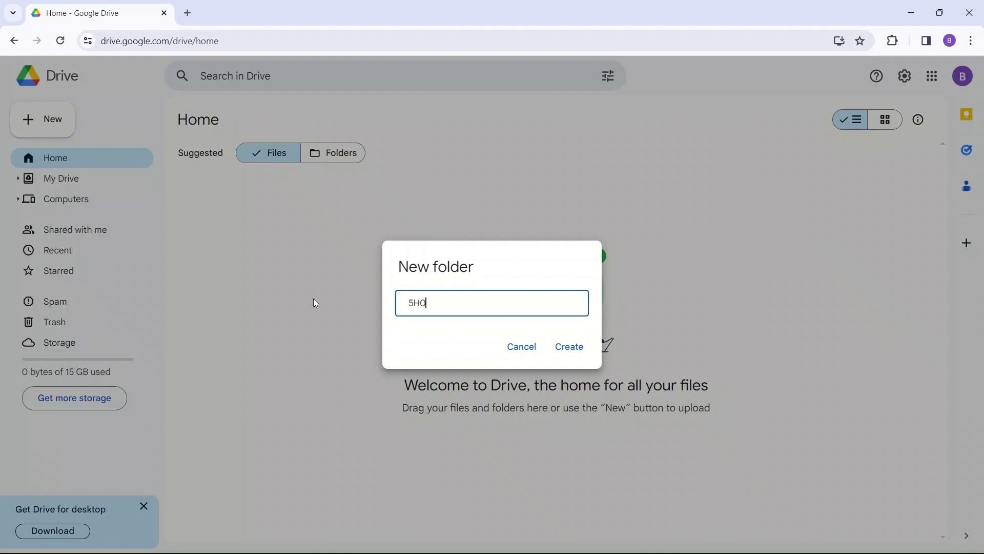
text(_1 LCom)
click(578, 358)
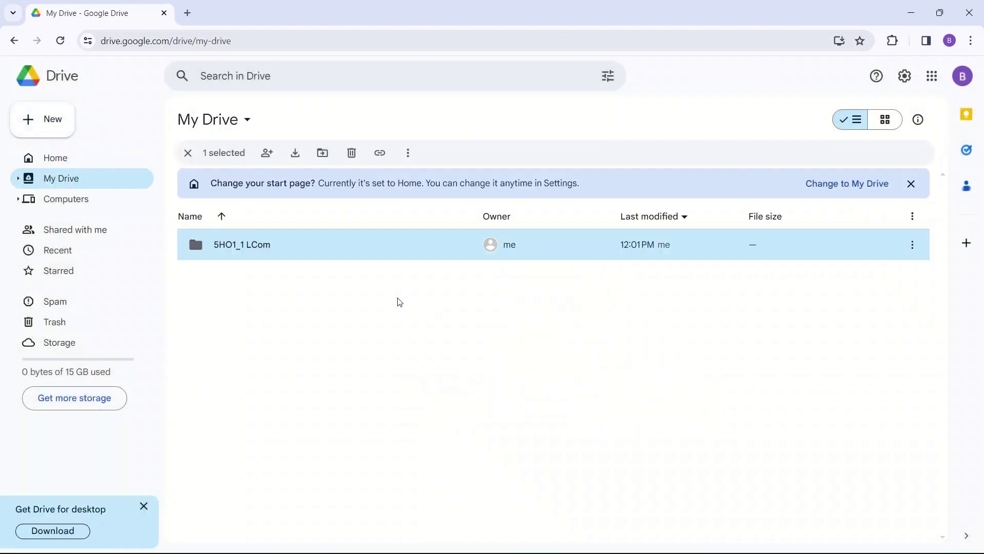
Open the 5HO1_1 LCom folder and bring up the New menu for a Google Doc
double_click(263, 253)
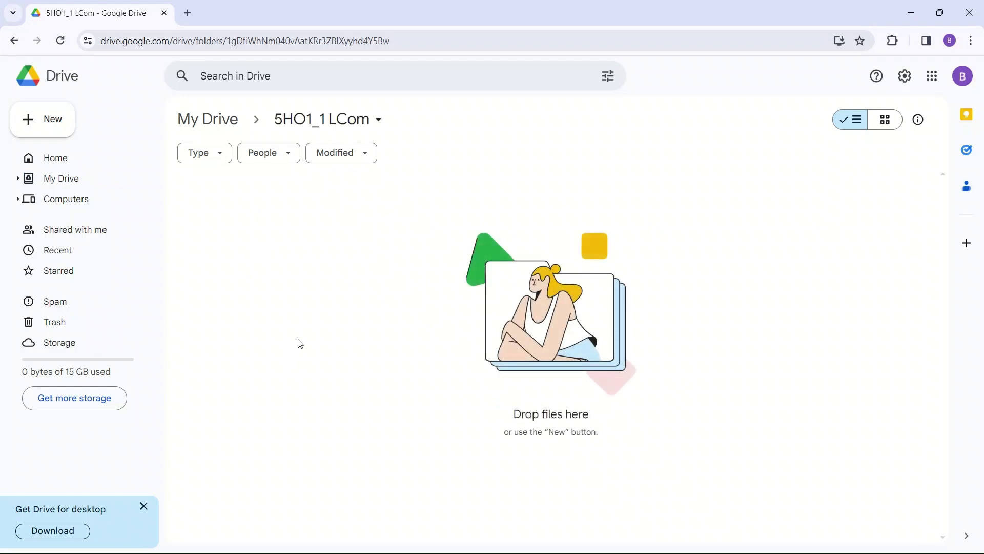
click(43, 132)
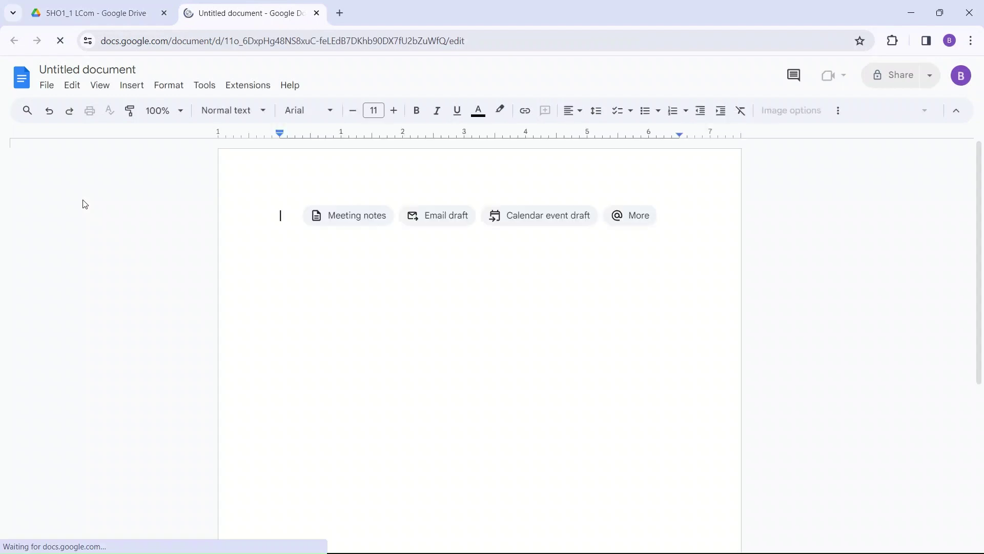
Title the document with the first name plus 'Essay 1' and verify it's in 5HO1_1 LCom
click(97, 70)
text(E)
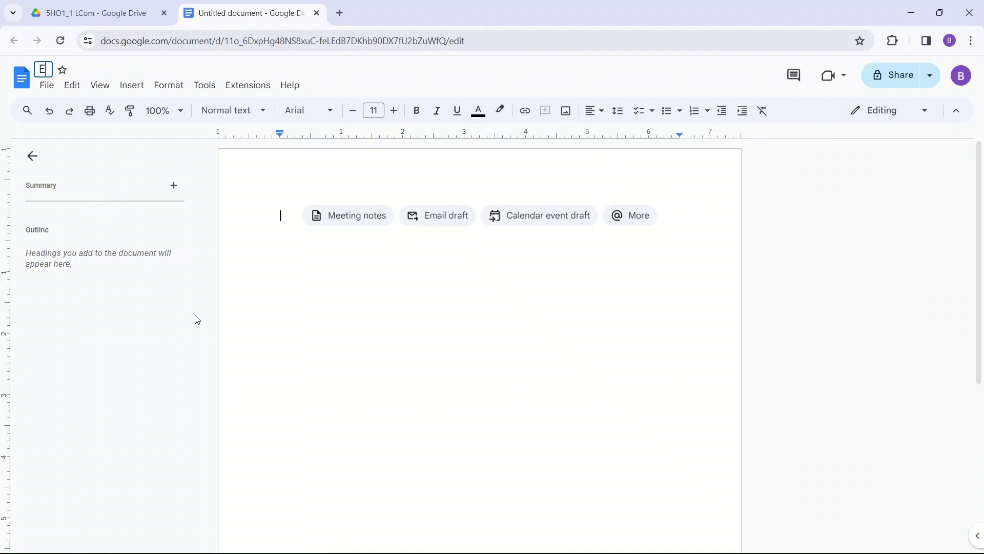
text(ssay 1)
key(Home)
text(Britnie)
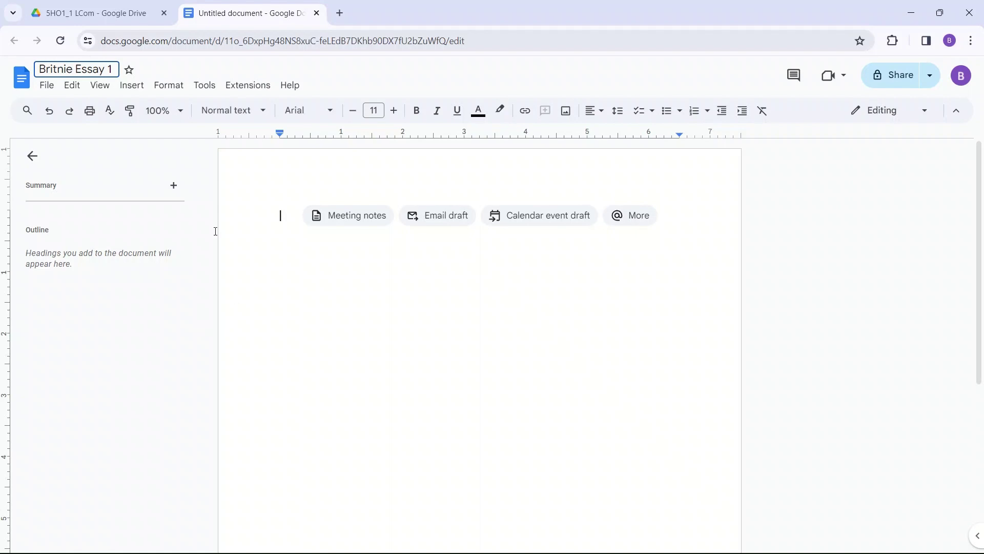
key(Return)
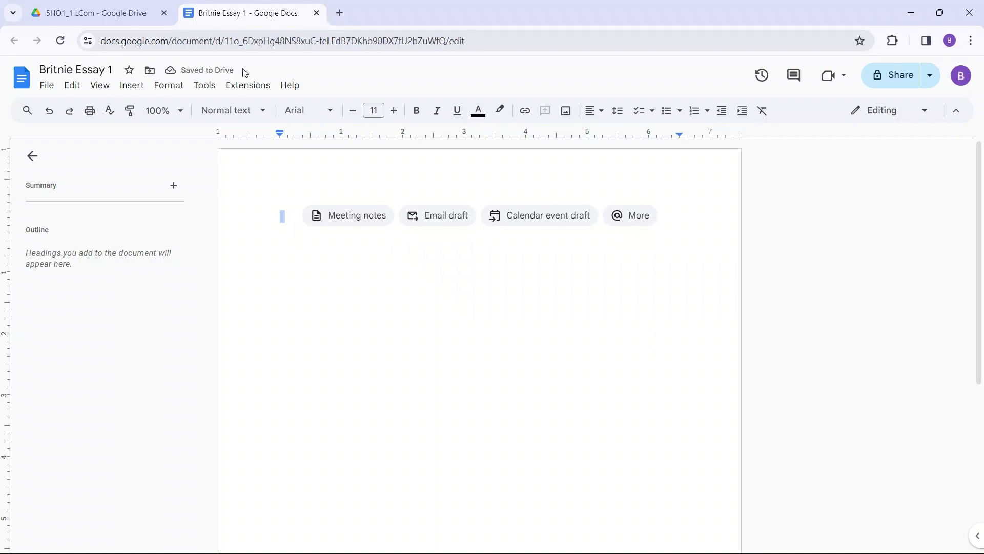
click(149, 72)
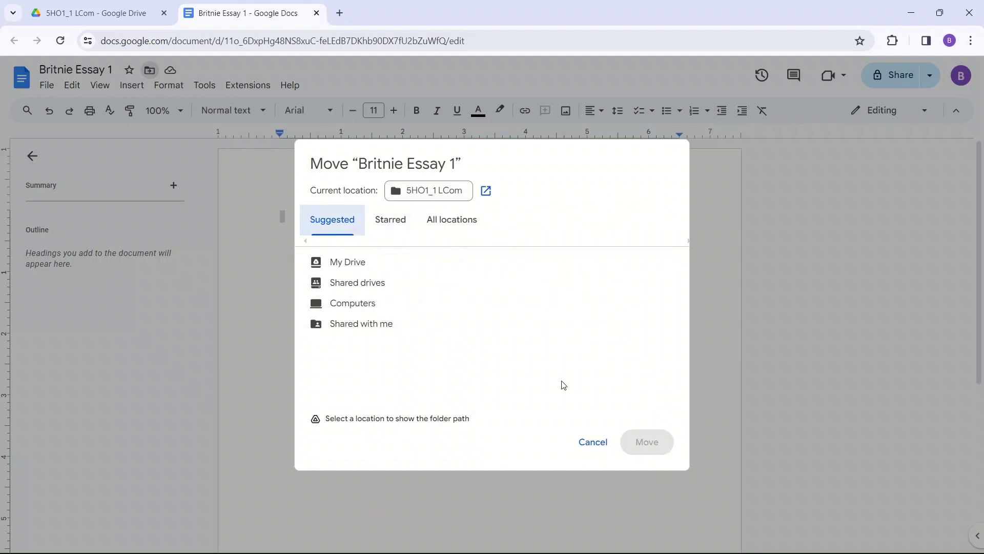
click(585, 450)
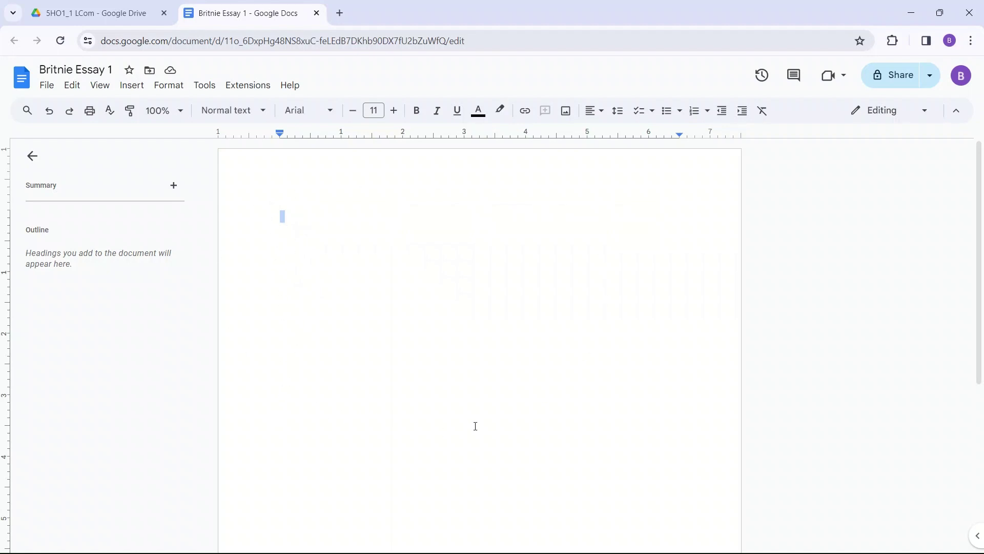
Close the Essay 1 document and create a new blank Google Slides presentation in the 5HO1_1 LCom folder
click(317, 14)
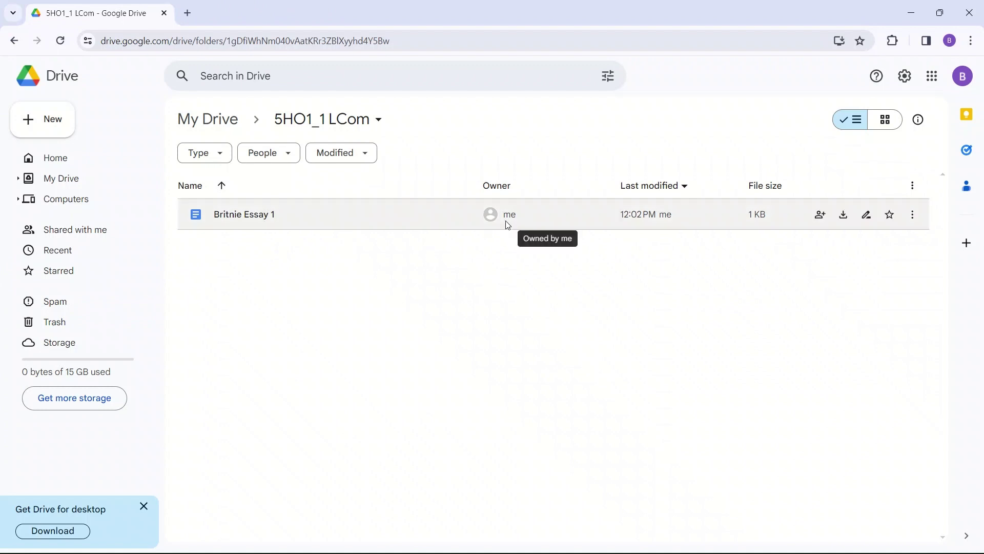
mouse_move(506, 221)
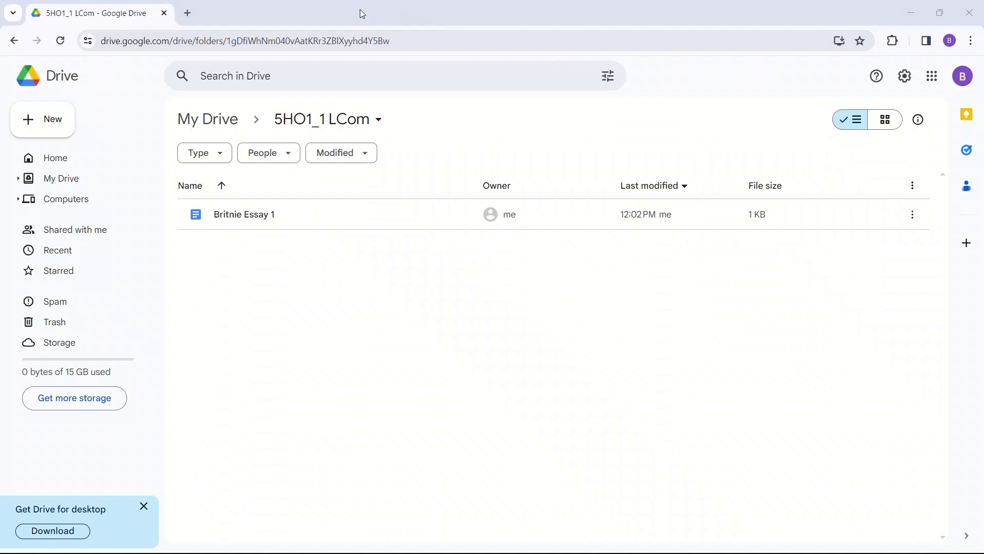
click(51, 119)
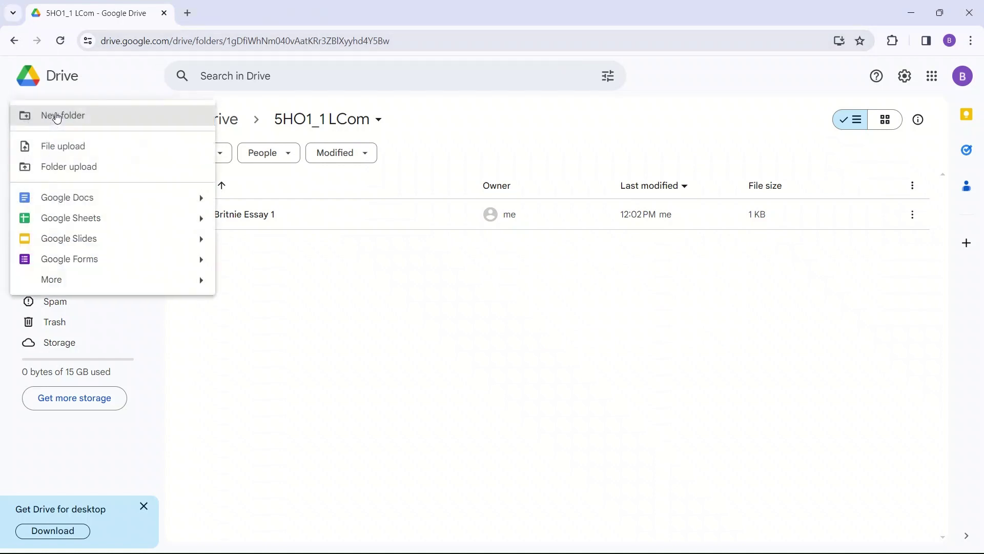
click(90, 245)
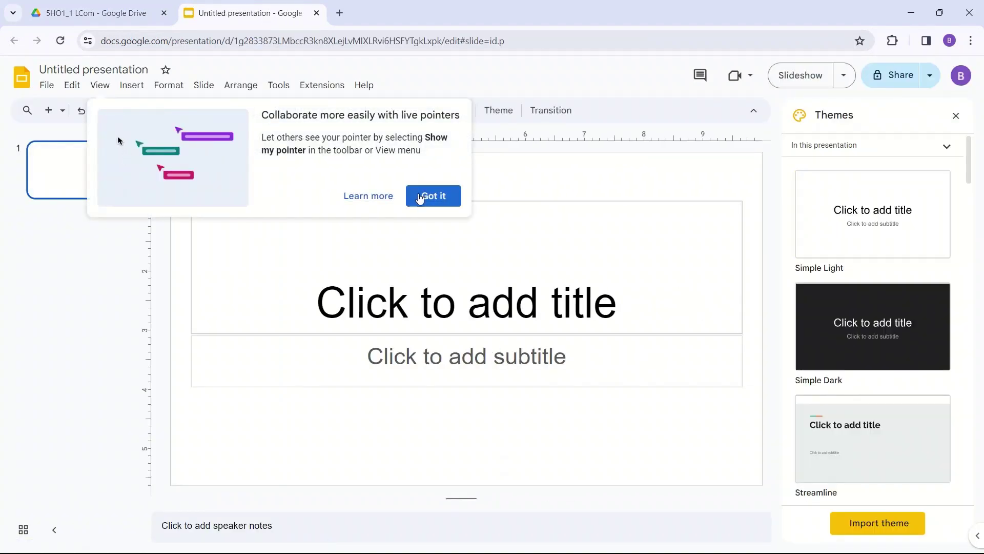
Dismiss the live pointers tip, then close the Untitled presentation to return to the folder
click(421, 197)
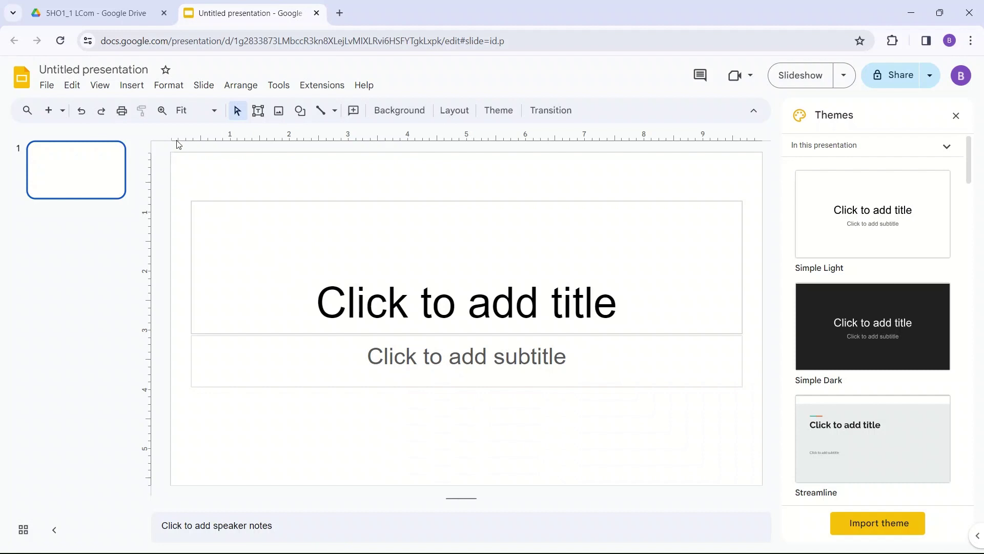
click(316, 13)
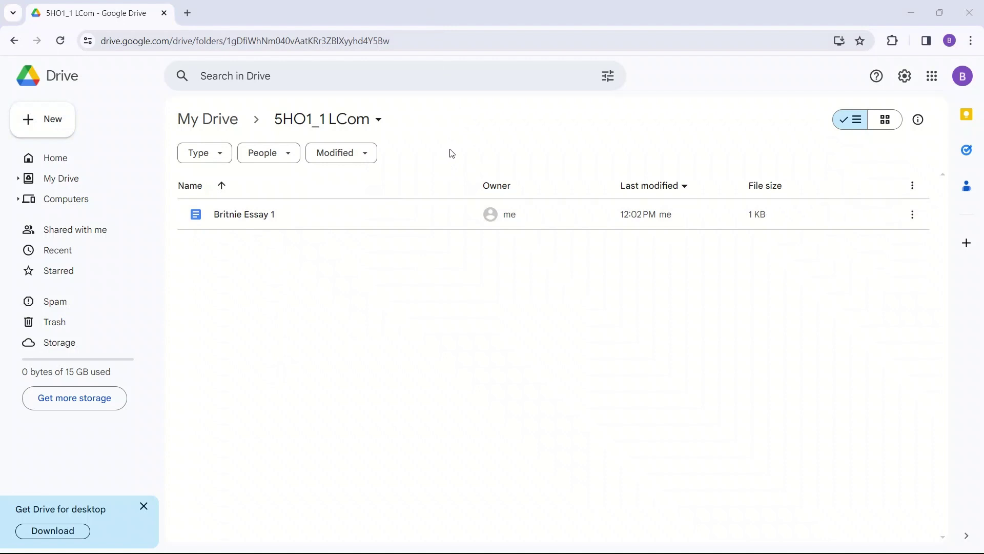
Open and close the Drive Settings menu twice to look over its options
click(906, 78)
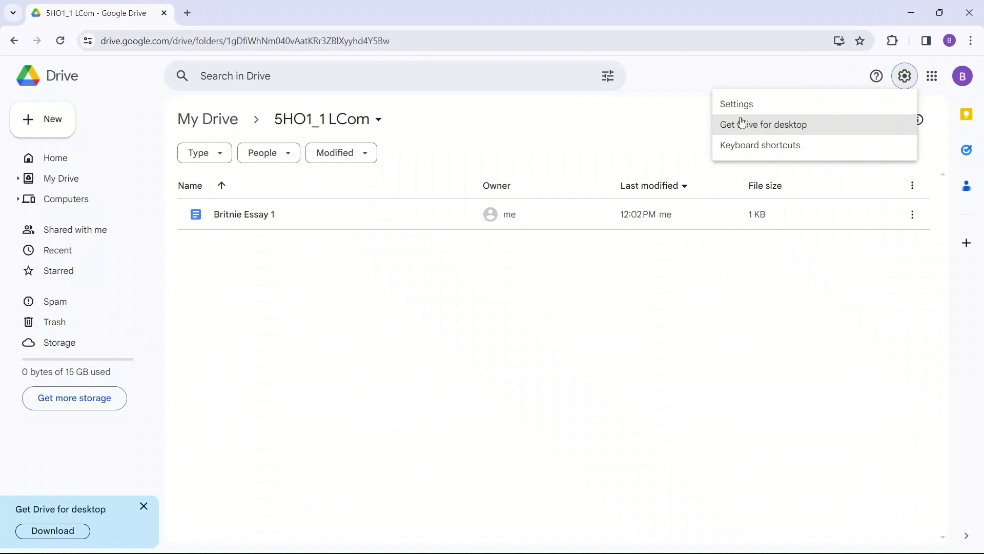
click(661, 84)
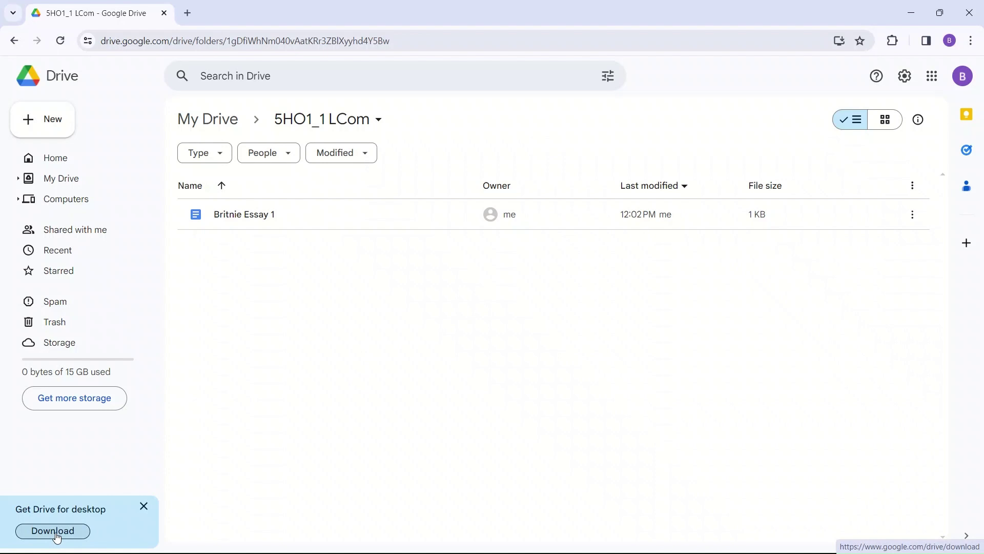
click(903, 80)
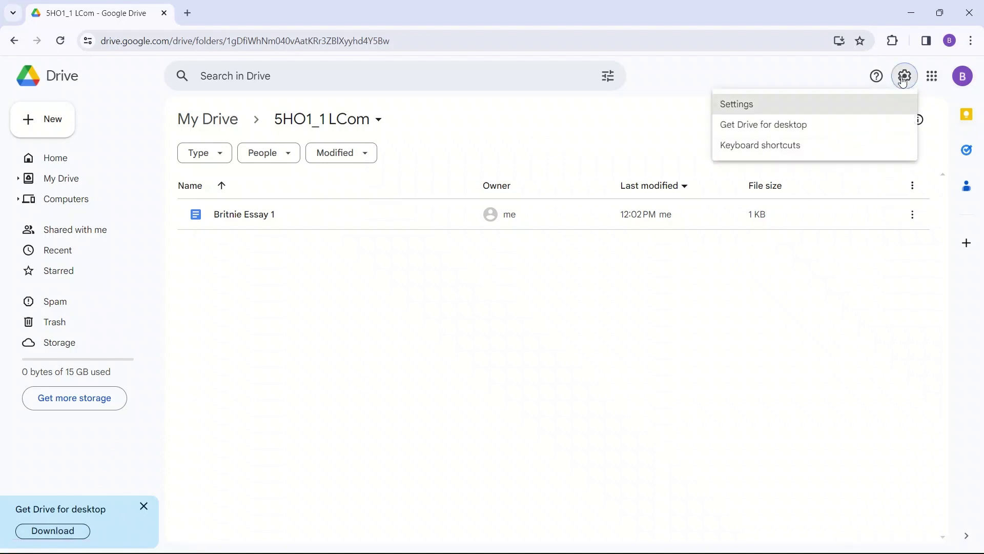
click(652, 85)
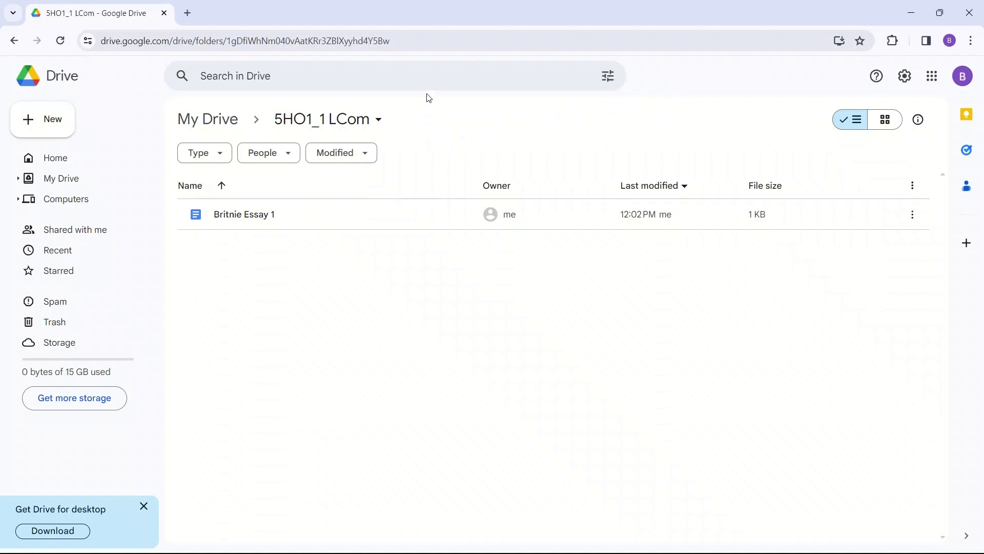
Go back to My Drive, reopen the 5HO1_1 LCom folder and show the People filter options
key(alt+Left)
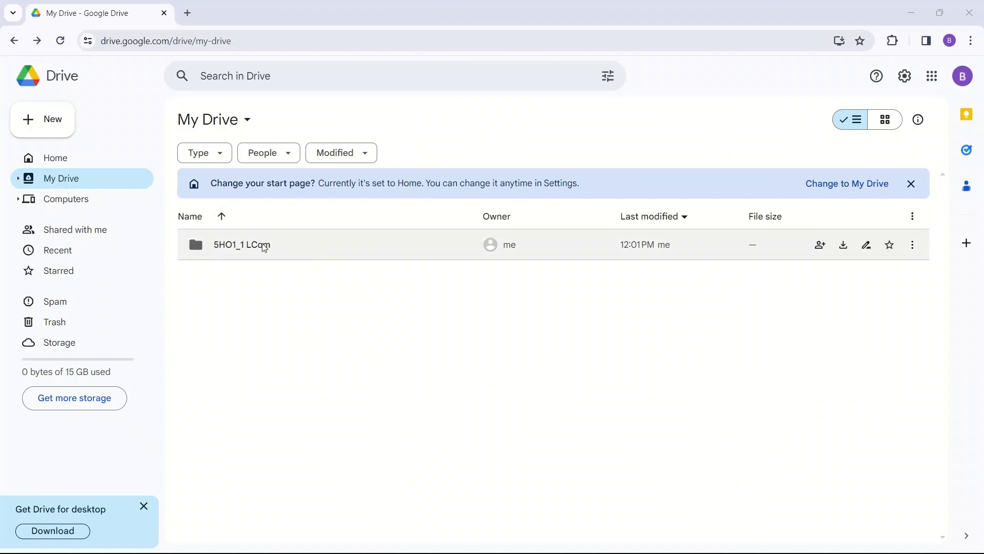
double_click(289, 247)
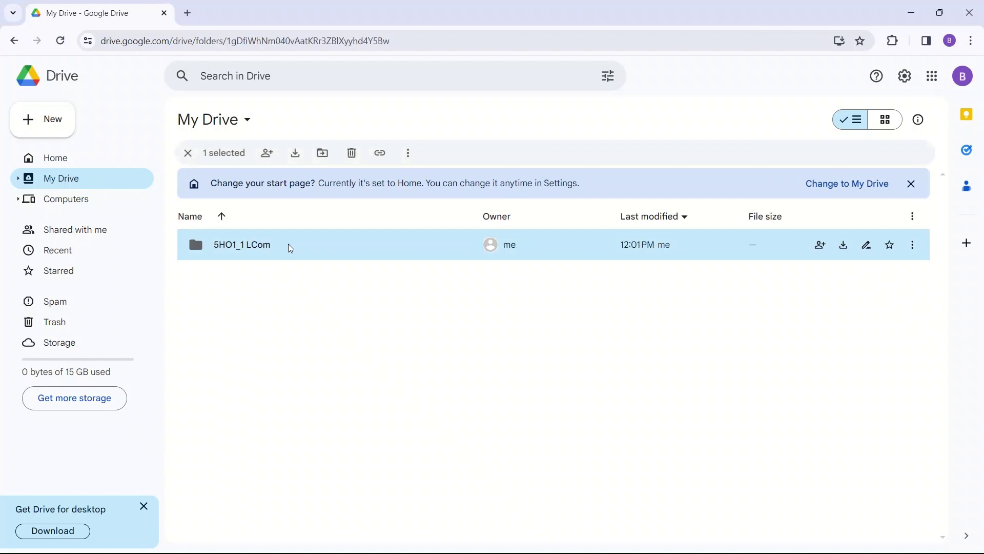
click(280, 154)
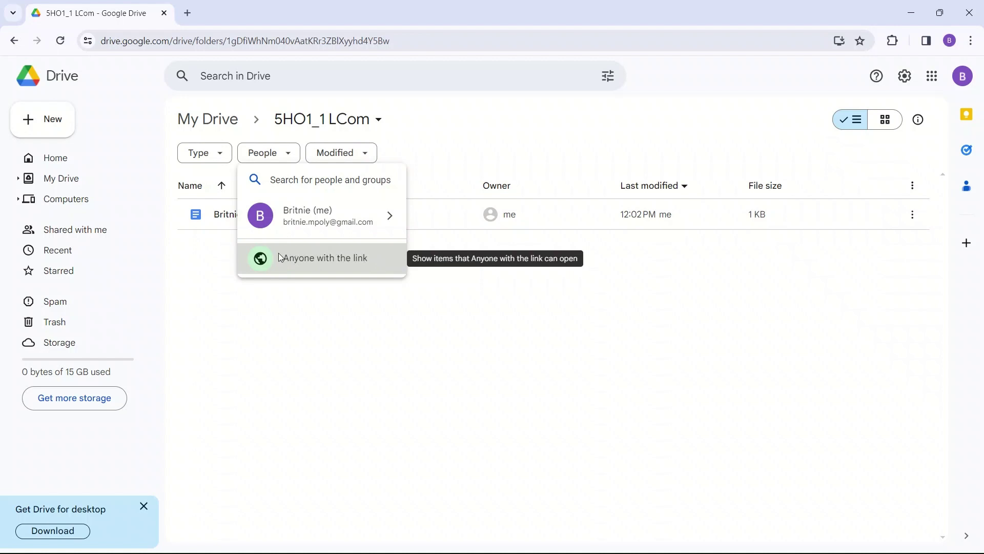
Dismiss the People filter dropdown without applying any filter
click(329, 299)
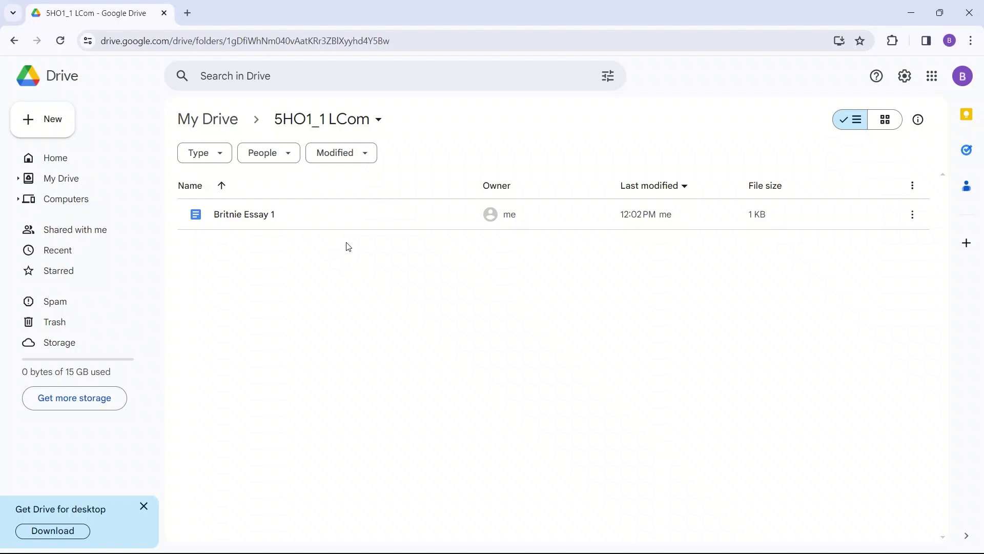
Go back from the 5HO1_1 LCom folder to the Drive Home page
key(alt+Left)
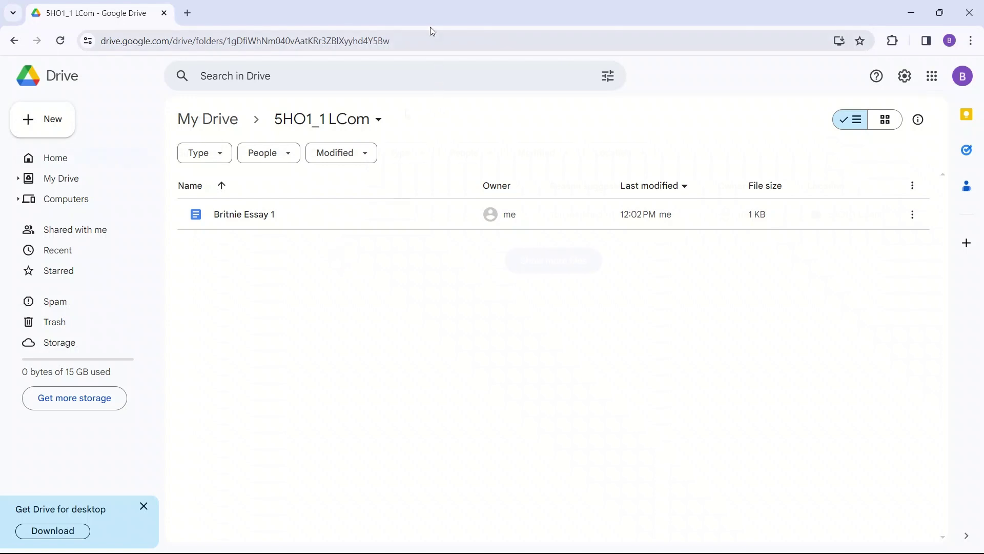